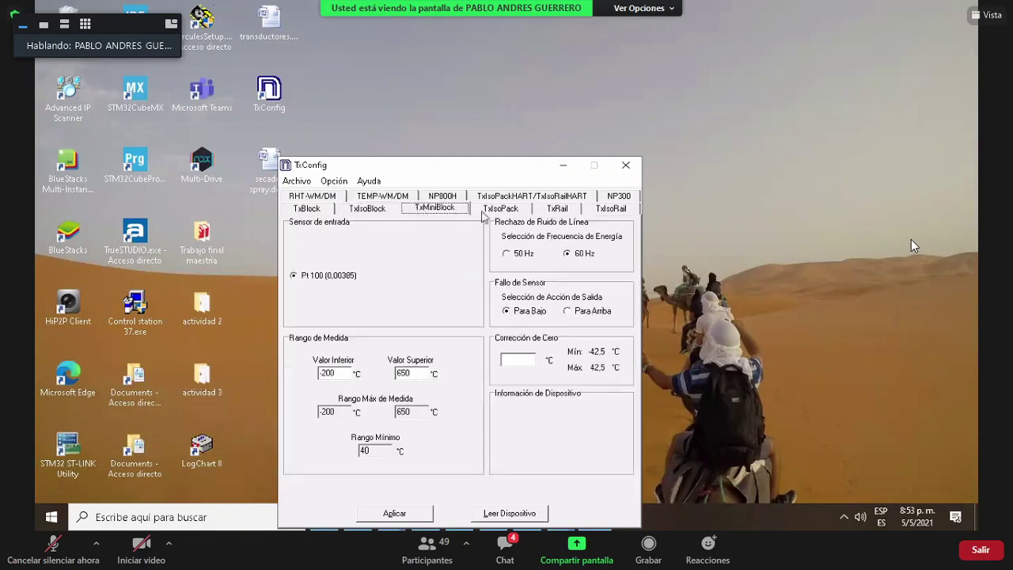
Step: View the TxIsoPack and TxRail transmitter settings, finishing on the TxBlock settings
click(495, 209)
click(314, 209)
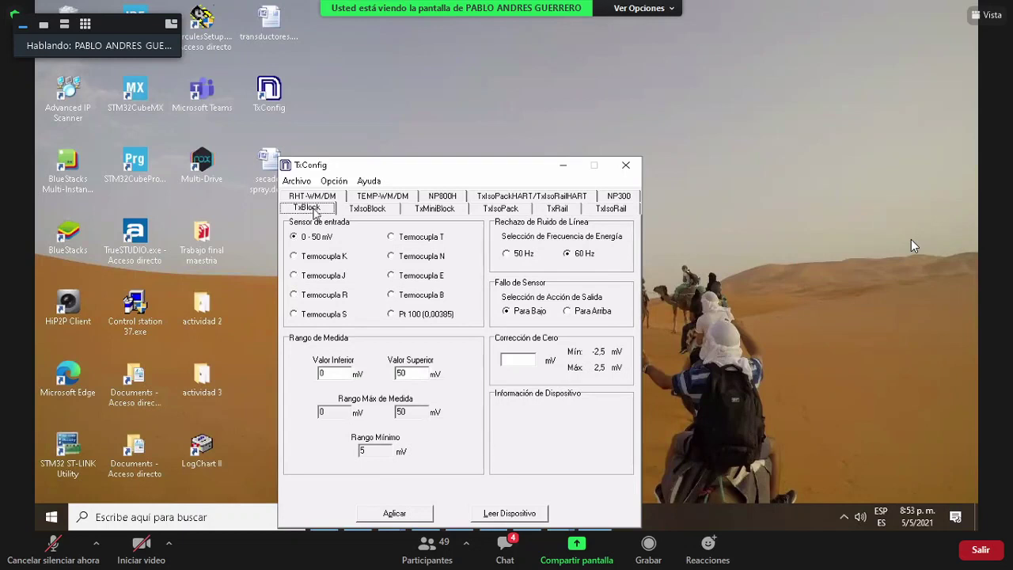
click(558, 216)
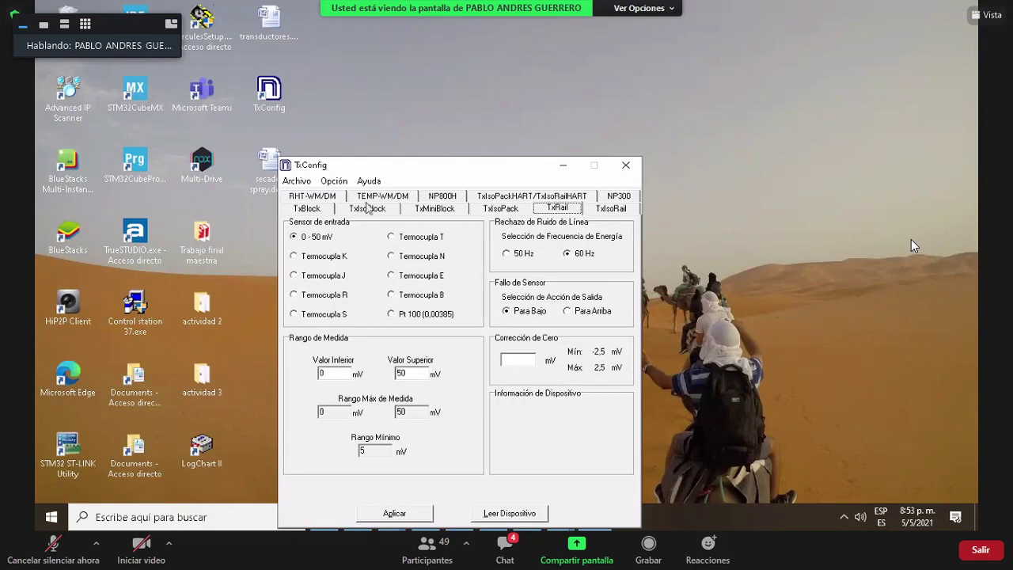
click(304, 211)
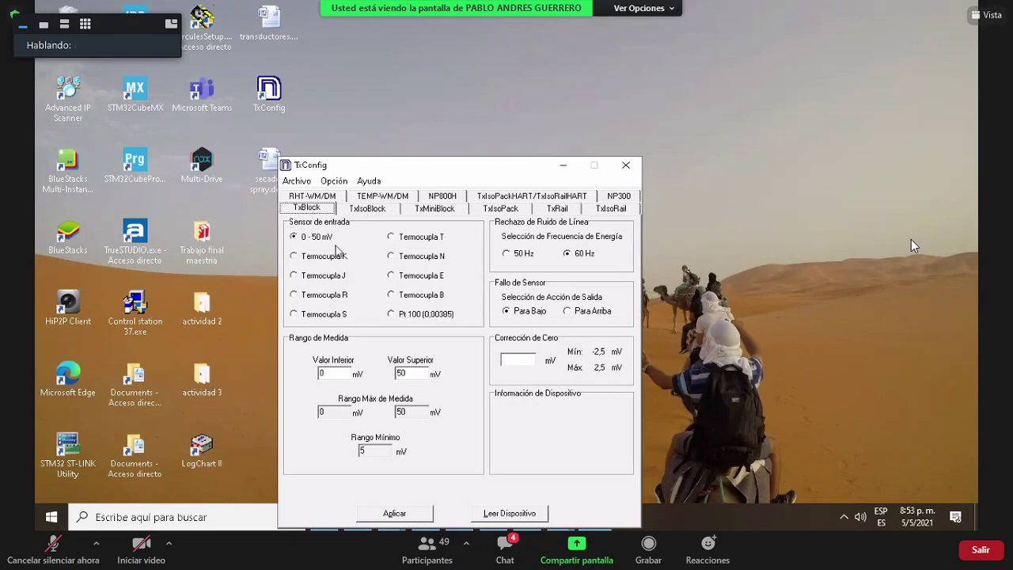
Step: Try the TxBlock input sensor options in turn: thermocouples K, J, R and S, Pt 100, and thermocouples B, E, N and T
click(296, 256)
click(295, 275)
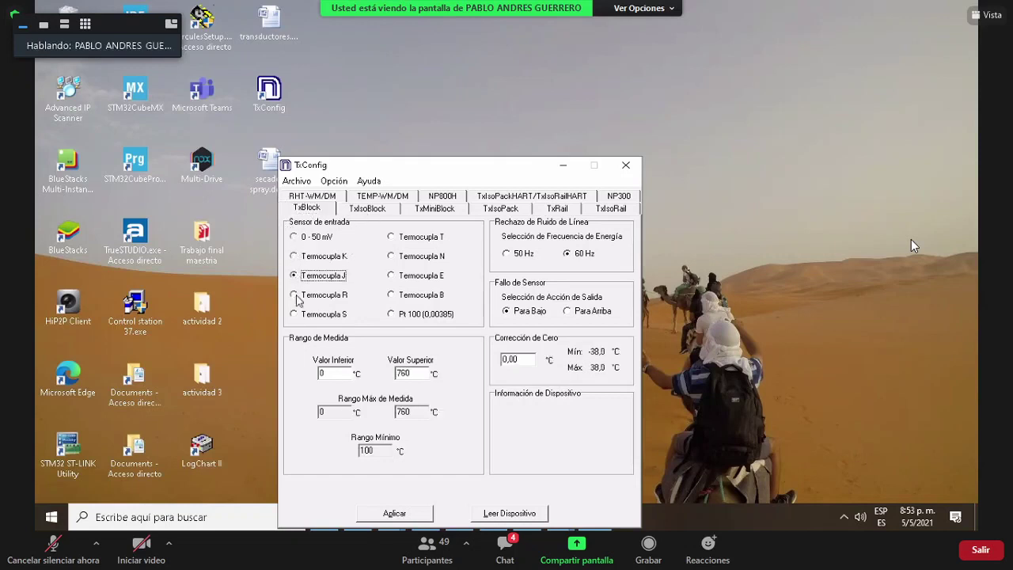
click(296, 294)
click(295, 314)
click(393, 315)
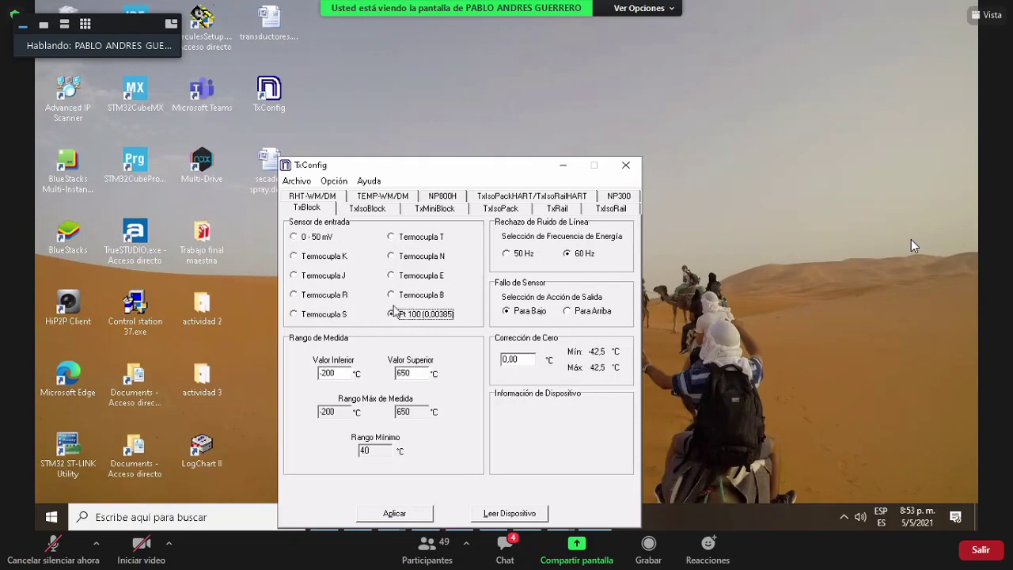
click(393, 293)
click(392, 275)
click(391, 256)
click(391, 236)
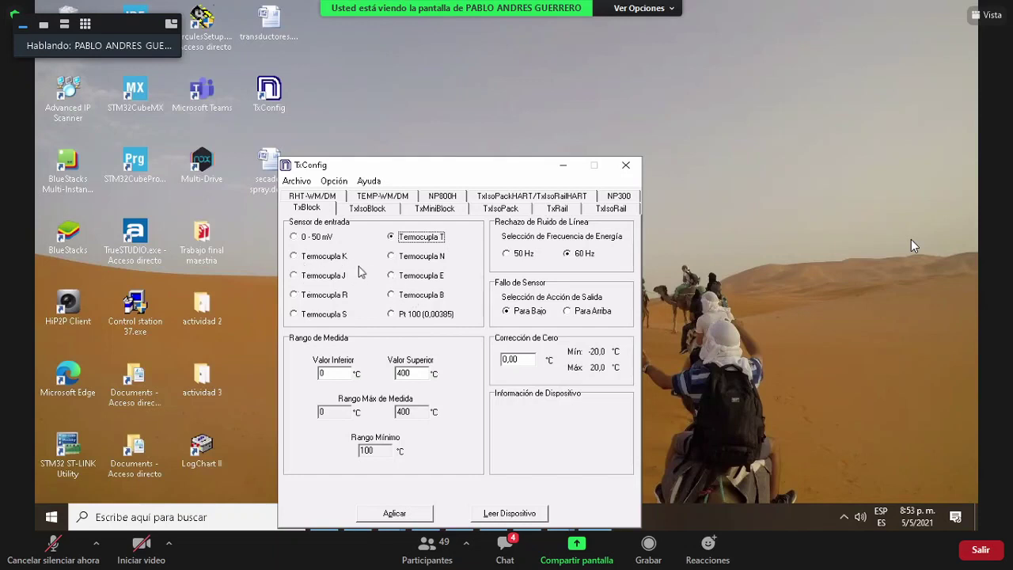
Step: Select Termocupla K as the TxBlock input sensor and set its measurement range from 20 to 200 °C
click(294, 258)
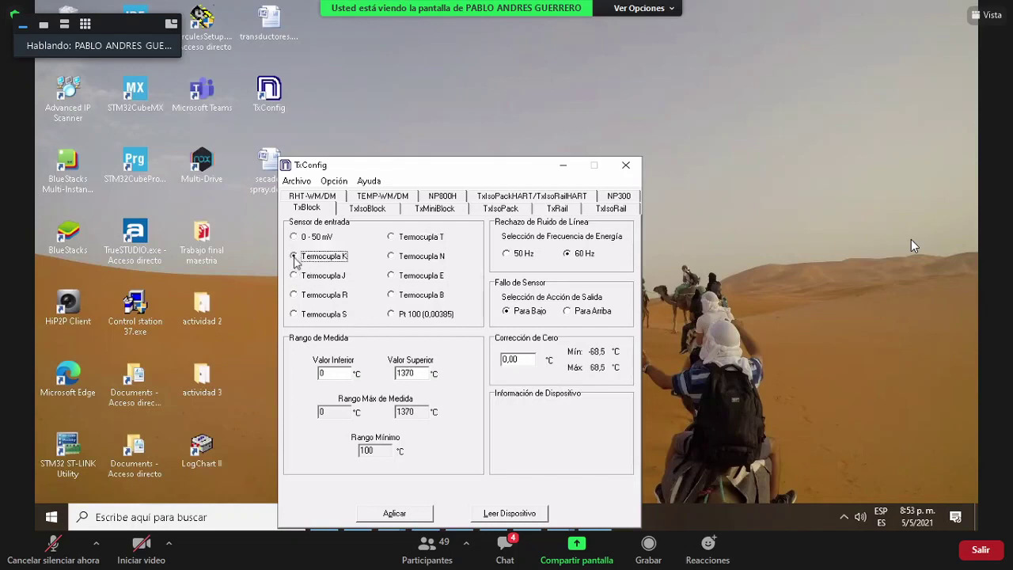
click(323, 374)
drag(425, 374, 398, 379)
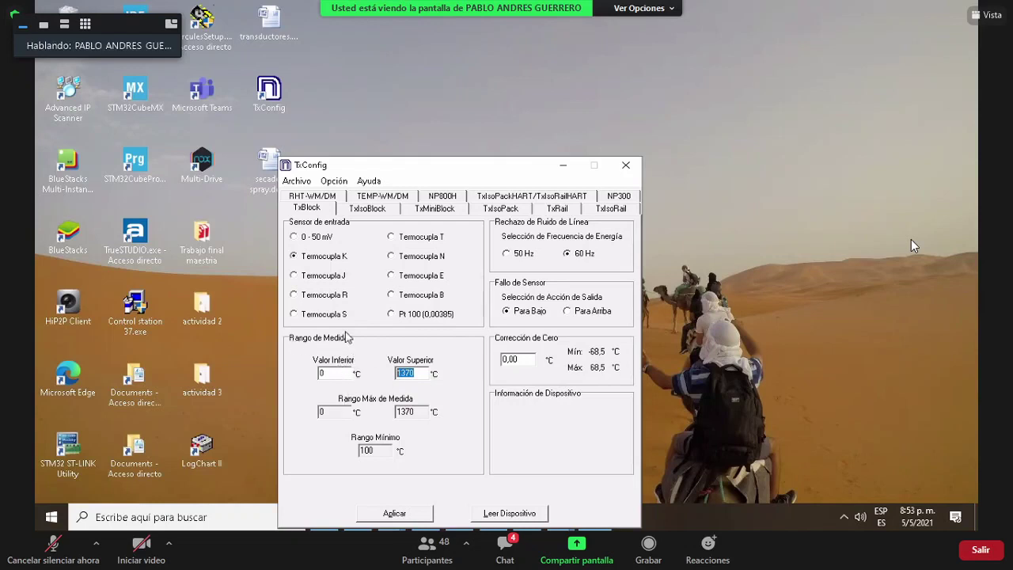
click(337, 373)
click(334, 373)
text(20)
double_click(417, 373)
text(200)
double_click(412, 374)
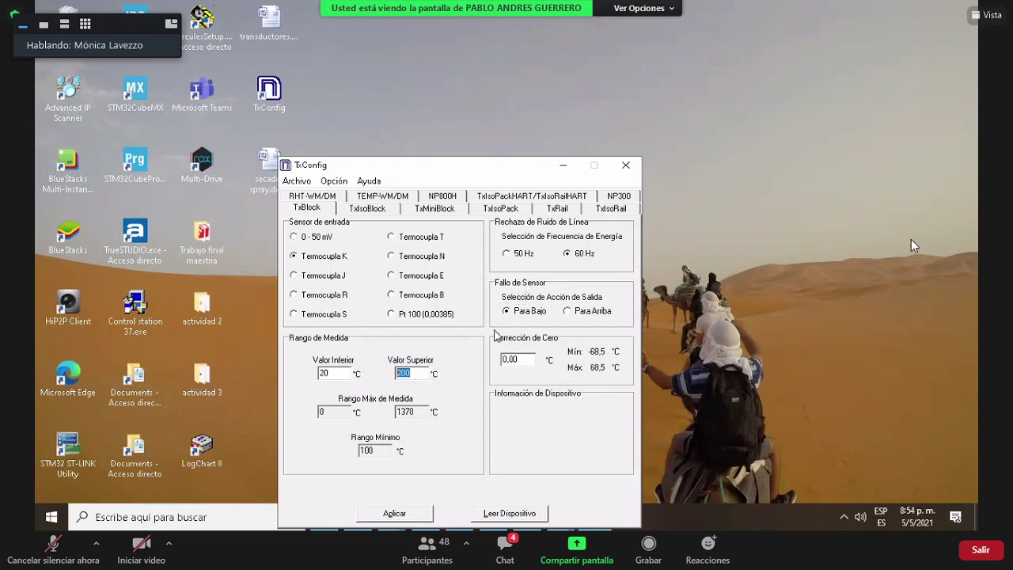
Step: Clear the zero correction value for the TxBlock transmitter
double_click(515, 360)
key(BackSpace)
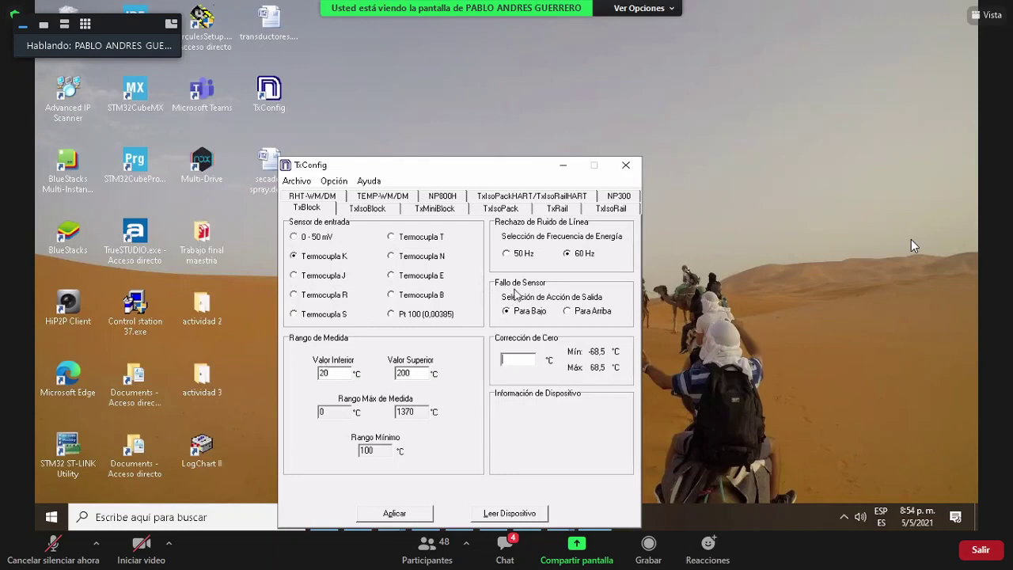
Step: Switch the line noise rejection frequency between 50 Hz and 60 Hz, ending on 60 Hz
click(568, 255)
click(506, 255)
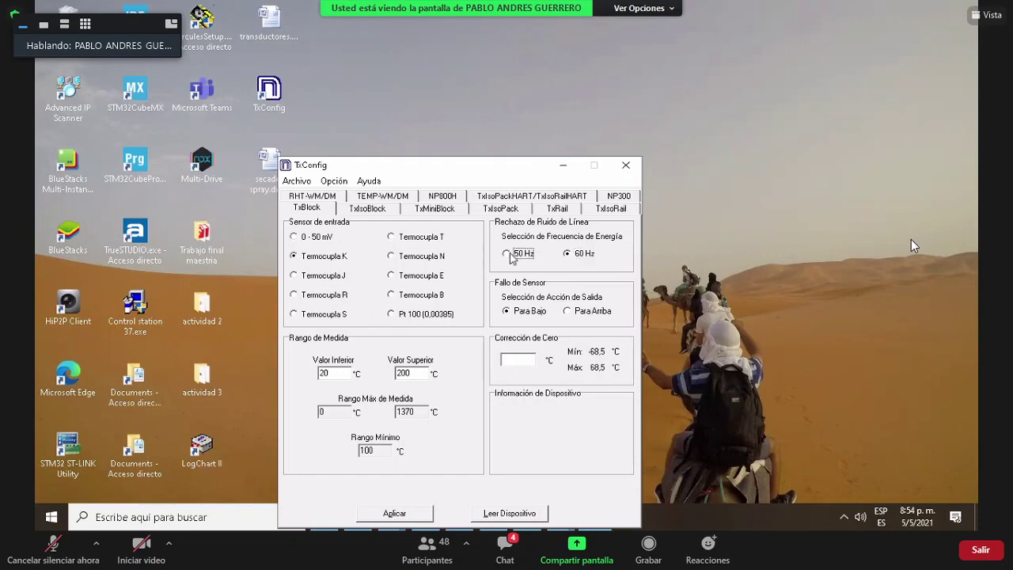
click(568, 255)
click(570, 254)
click(513, 255)
click(574, 255)
click(506, 254)
click(574, 254)
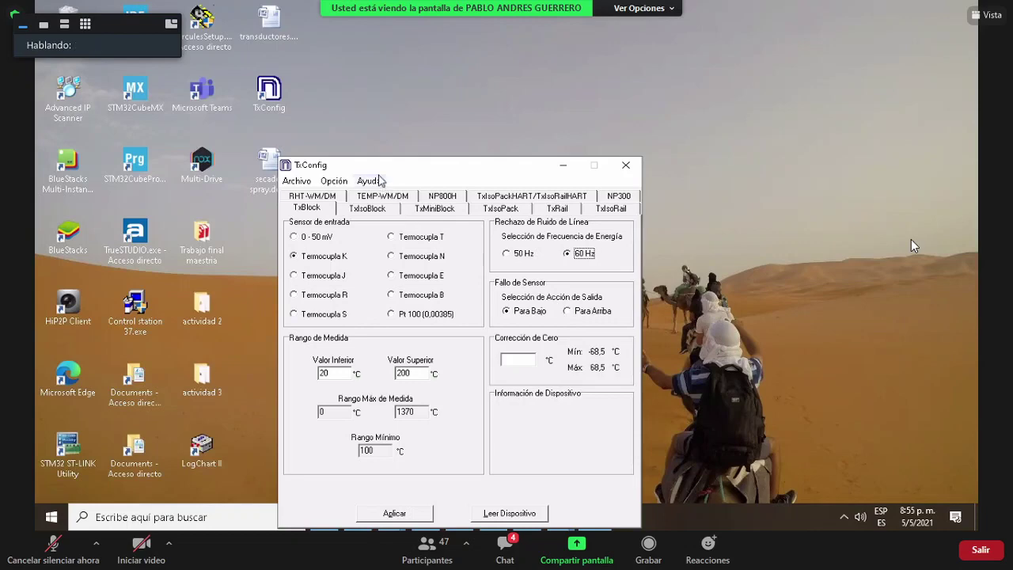
Step: Reposition the transmitter configuration window near the middle of the desktop, just above the taskbar
drag(385, 176, 445, 177)
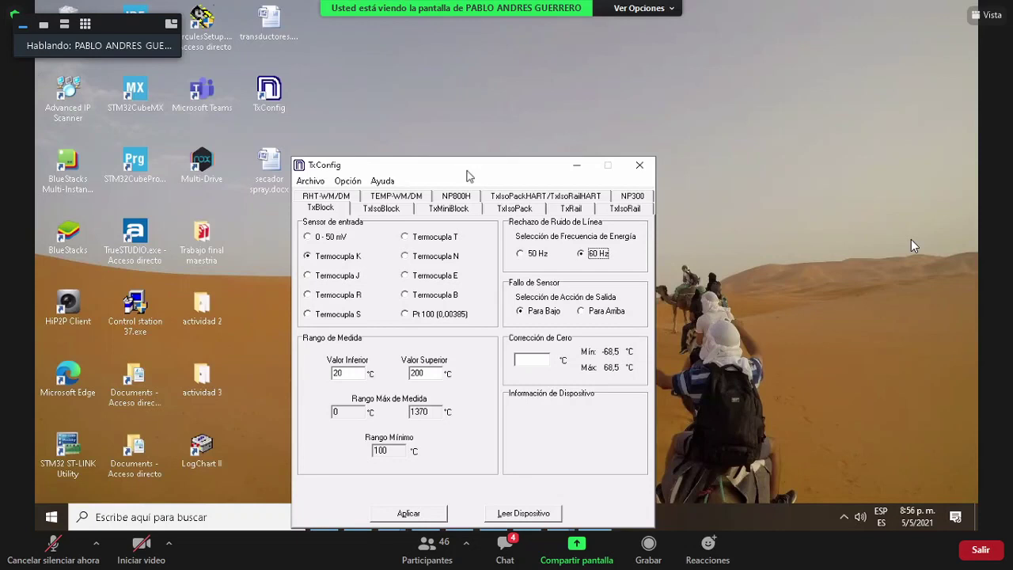
drag(467, 176, 459, 57)
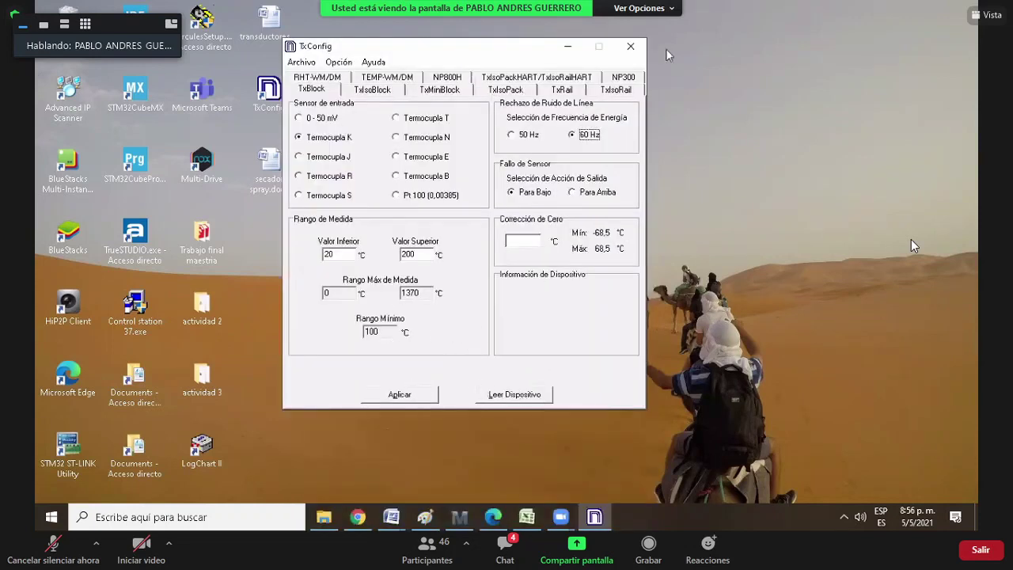
drag(538, 53, 568, 72)
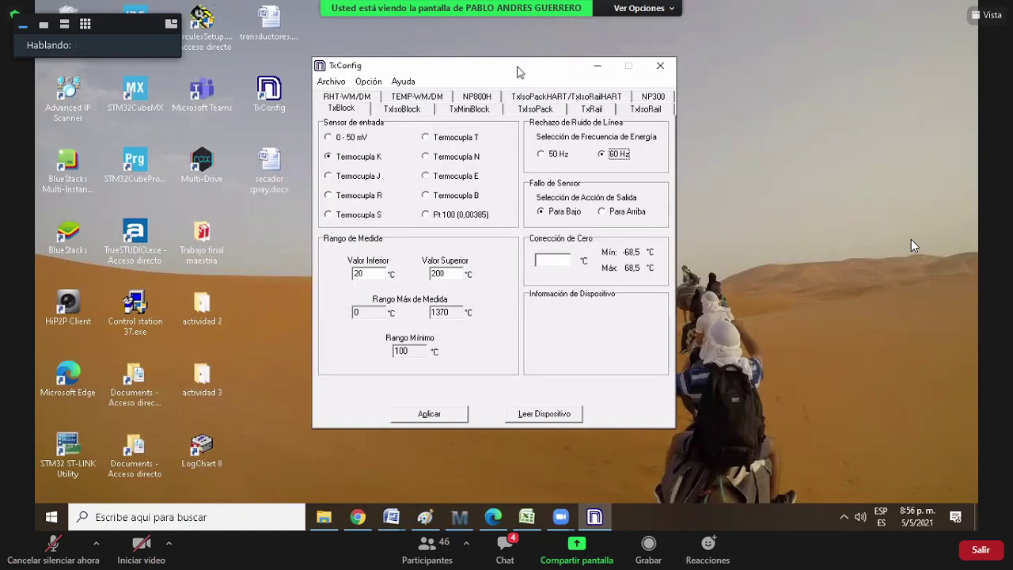
drag(519, 66, 549, 143)
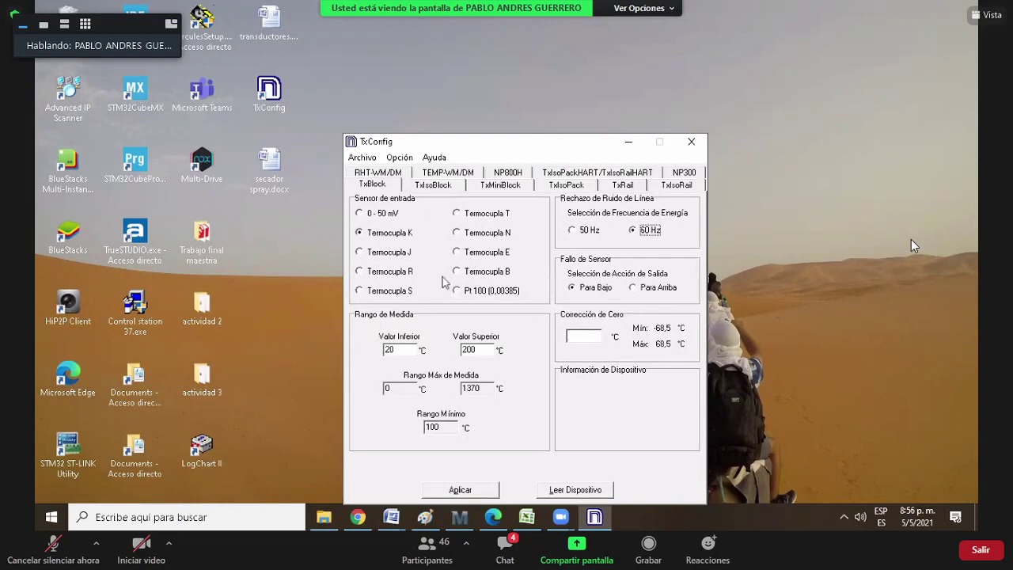